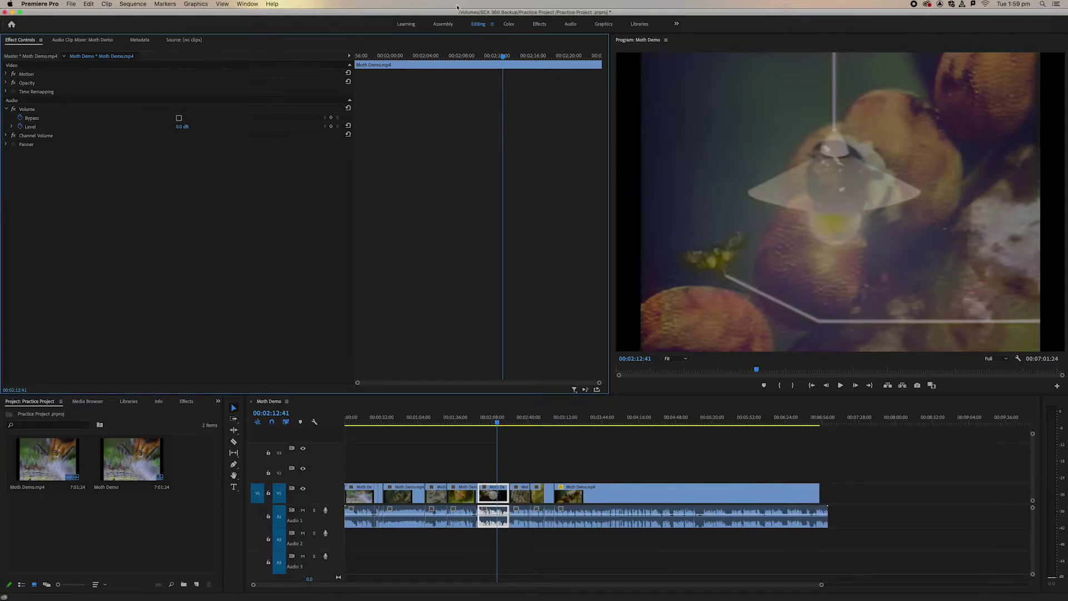
- Switch to the Effects workspace, collapse and re-expand Video Effects, and fold the Distort group
{"action": "left_click", "coordinate": [540, 24]}
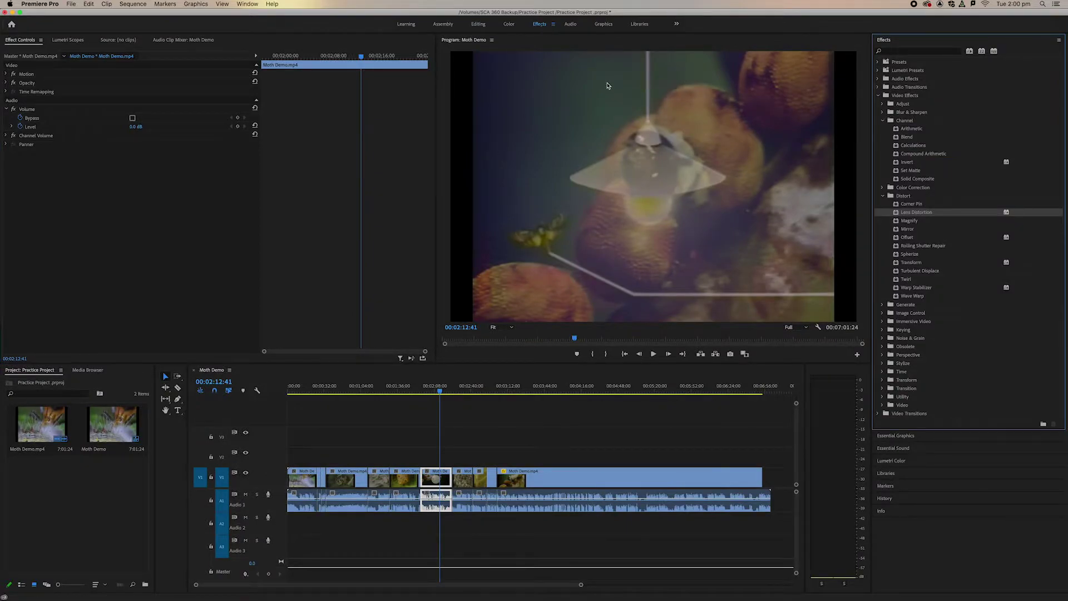
{"action": "left_click", "coordinate": [880, 96]}
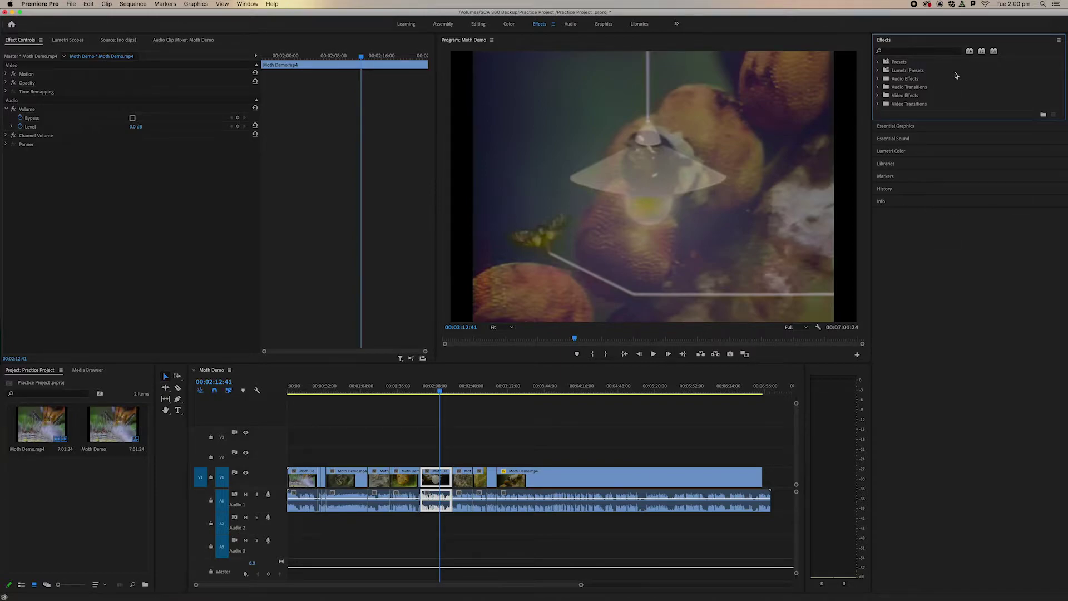
{"action": "left_click", "coordinate": [879, 96]}
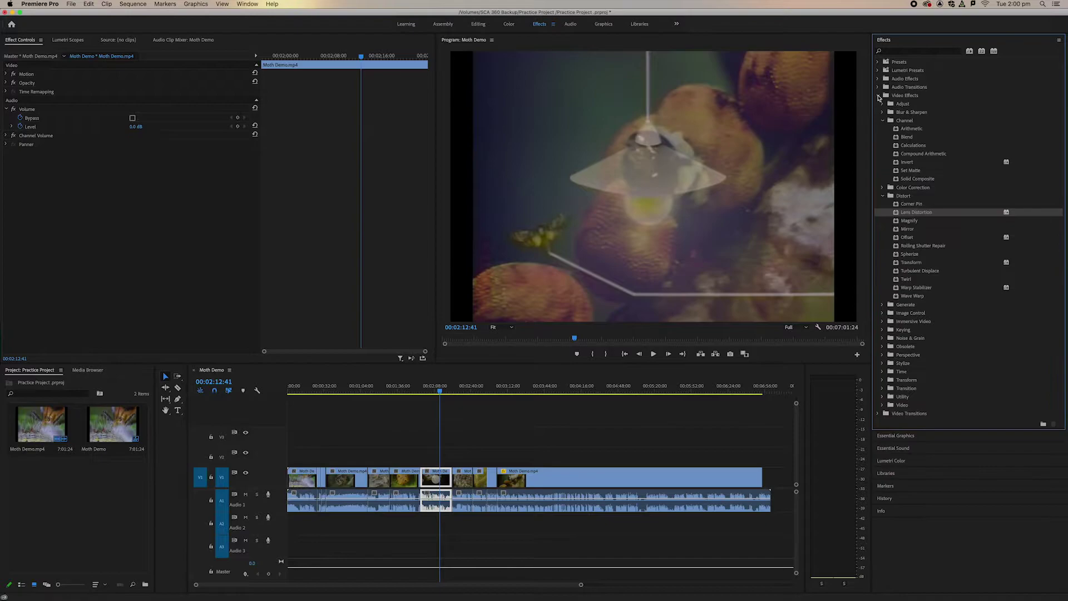
{"action": "left_click", "coordinate": [882, 138]}
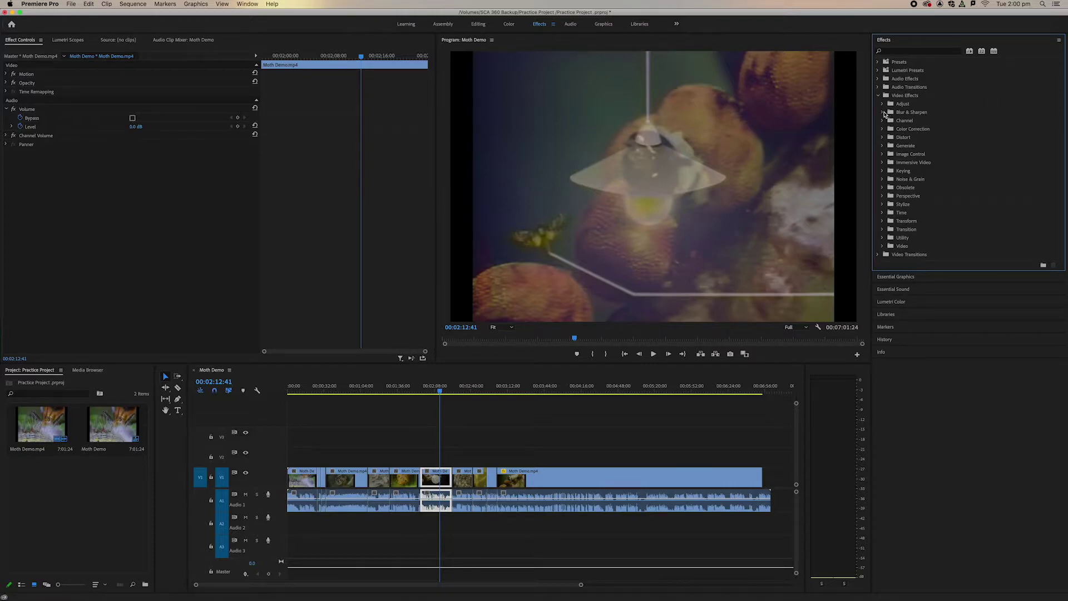
- Drag Gaussian Blur from Blur & Sharpen onto the V1 moth clip near 00:02:12:18
{"action": "left_click", "coordinate": [884, 112]}
{"action": "left_click", "coordinate": [922, 147]}
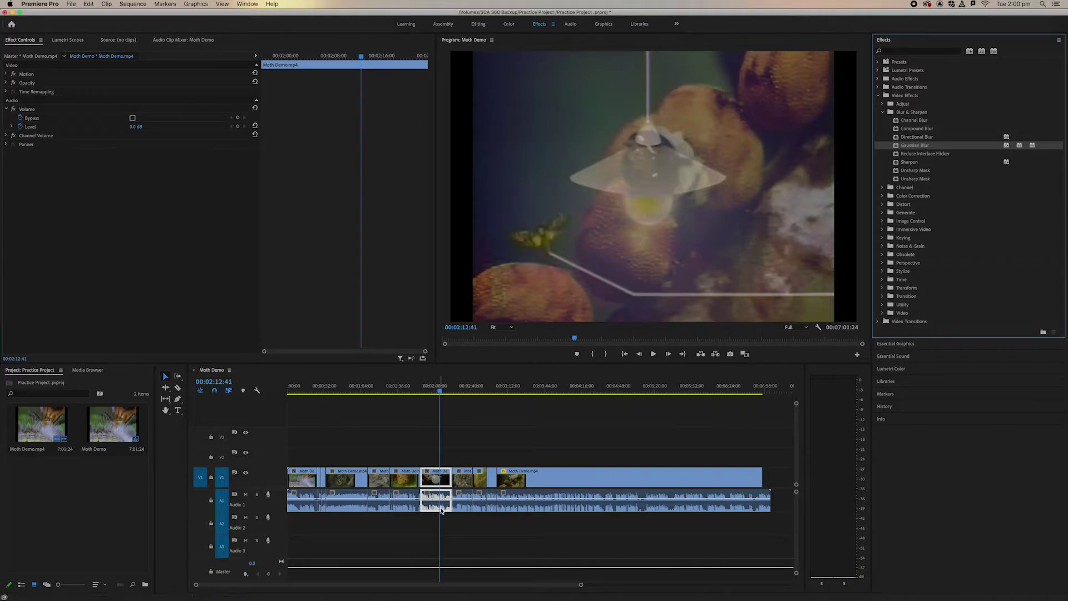
{"action": "left_click", "coordinate": [438, 481]}
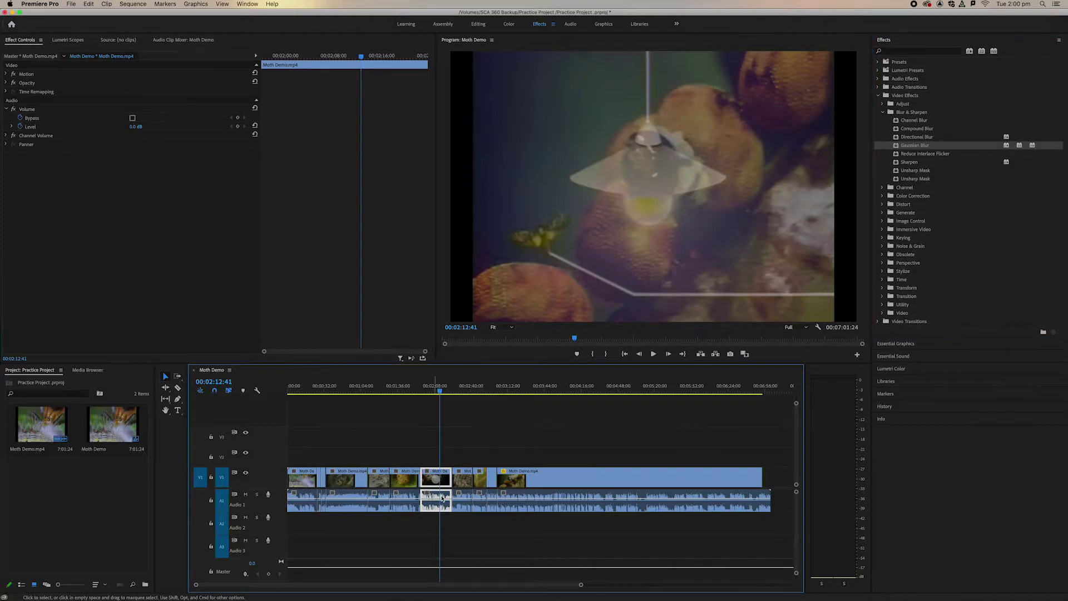
{"action": "left_click", "coordinate": [436, 394]}
{"action": "left_click_drag", "start_coordinate": [435, 394], "coordinate": [439, 394]}
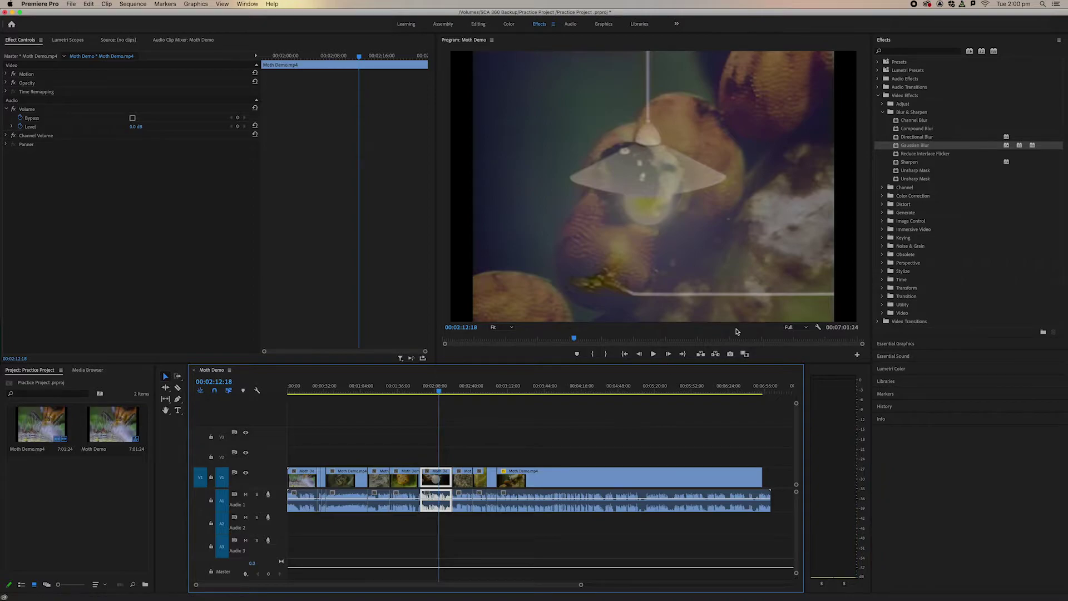
{"action": "left_click", "coordinate": [916, 146]}
{"action": "left_click_drag", "start_coordinate": [421, 501], "coordinate": [430, 484]}
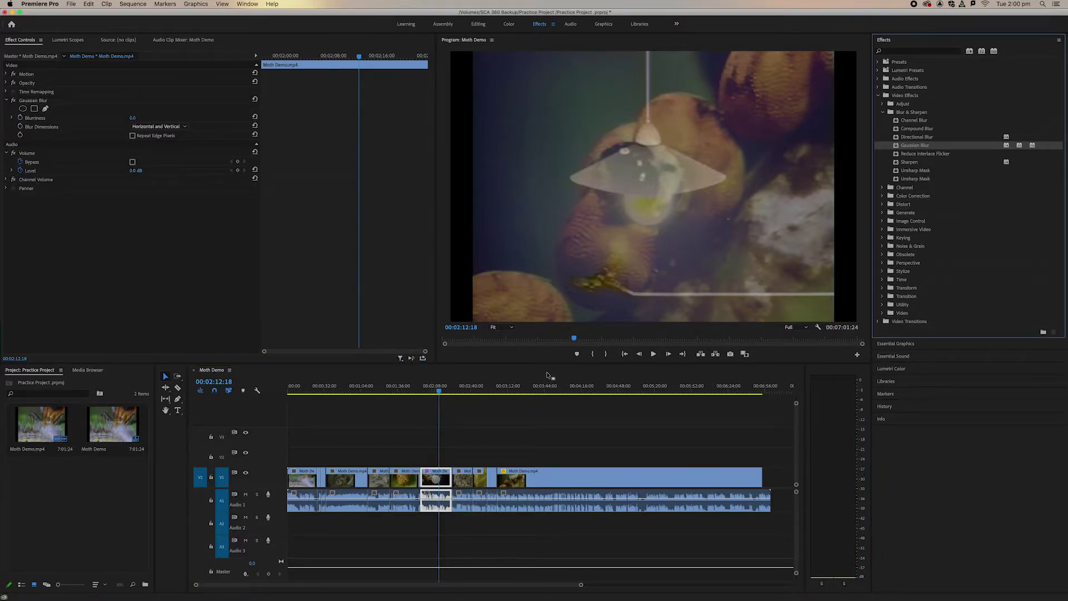
- Preview the clip by scrubbing between 00:02:11 and 00:02:48 and briefly playing in reverse
{"action": "left_click", "coordinate": [441, 392]}
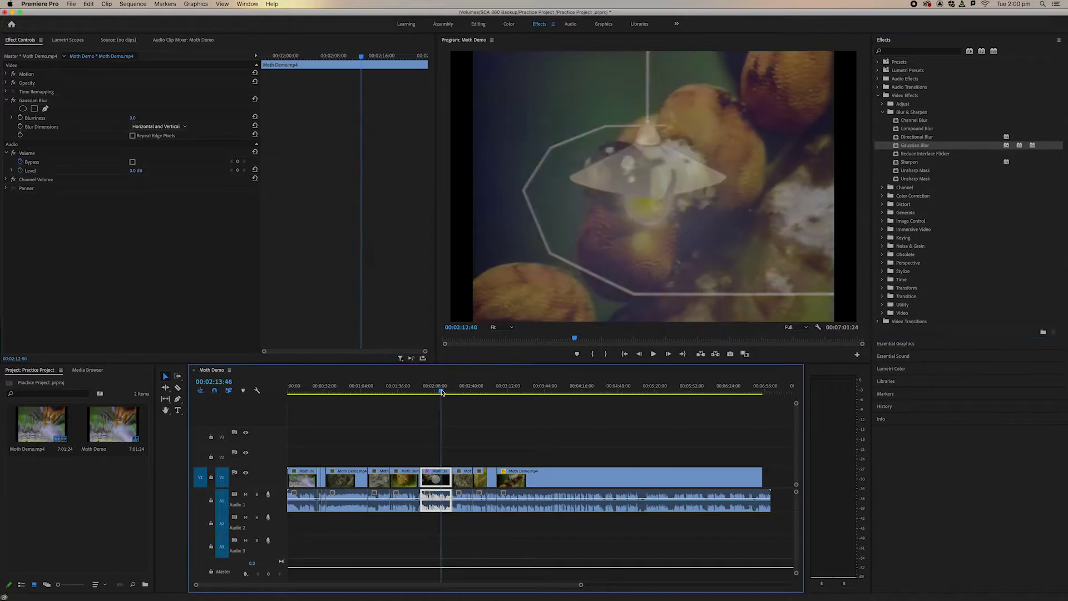
{"action": "left_click_drag", "start_coordinate": [442, 393], "coordinate": [439, 392]}
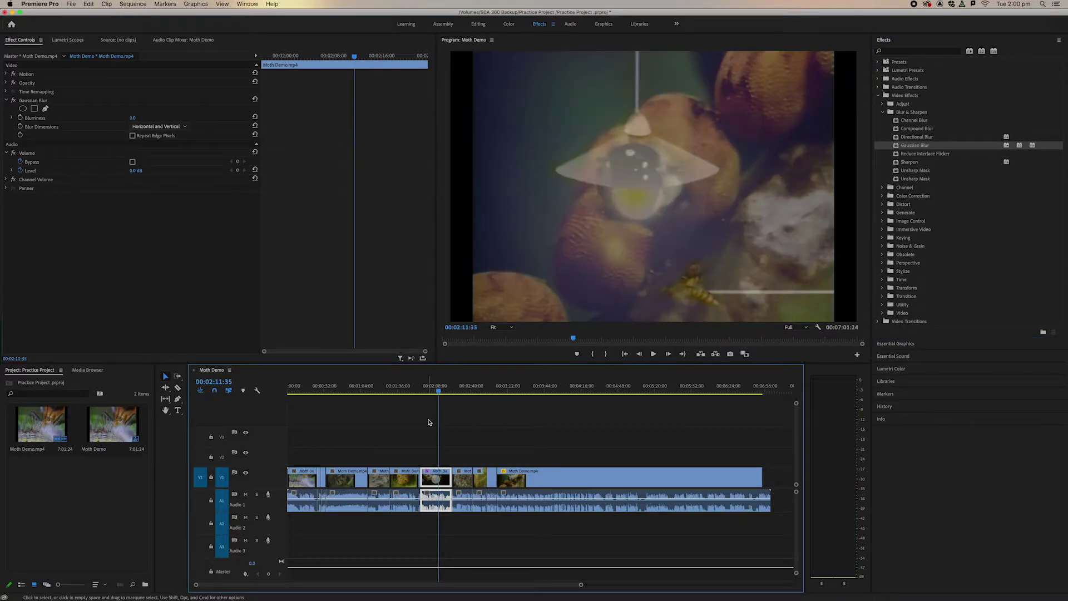
{"action": "left_click", "coordinate": [461, 388]}
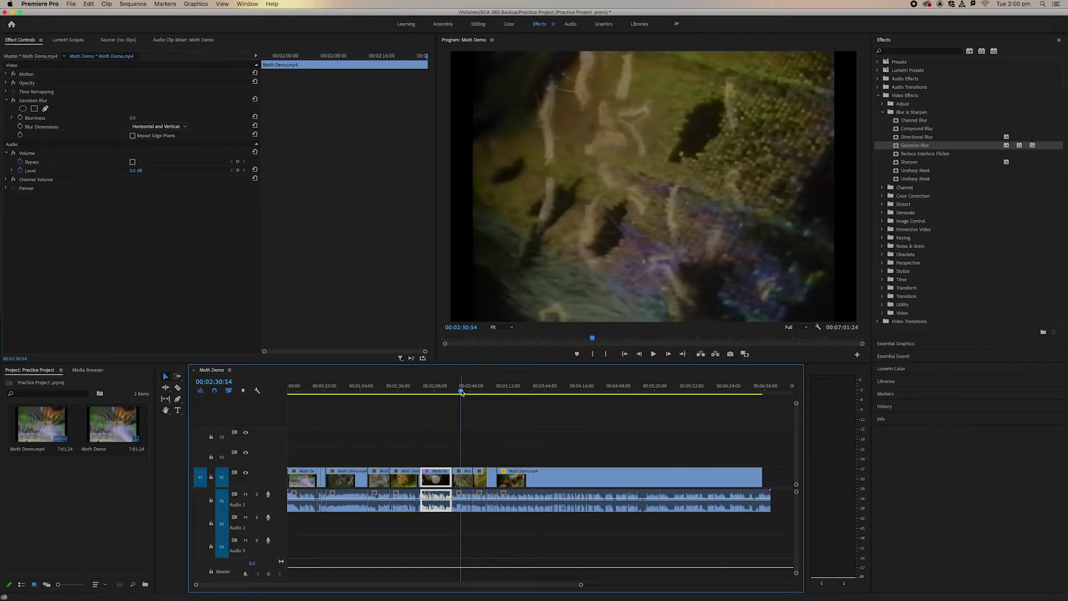
{"action": "left_click", "coordinate": [482, 393]}
{"action": "left_click_drag", "start_coordinate": [482, 393], "coordinate": [437, 393]}
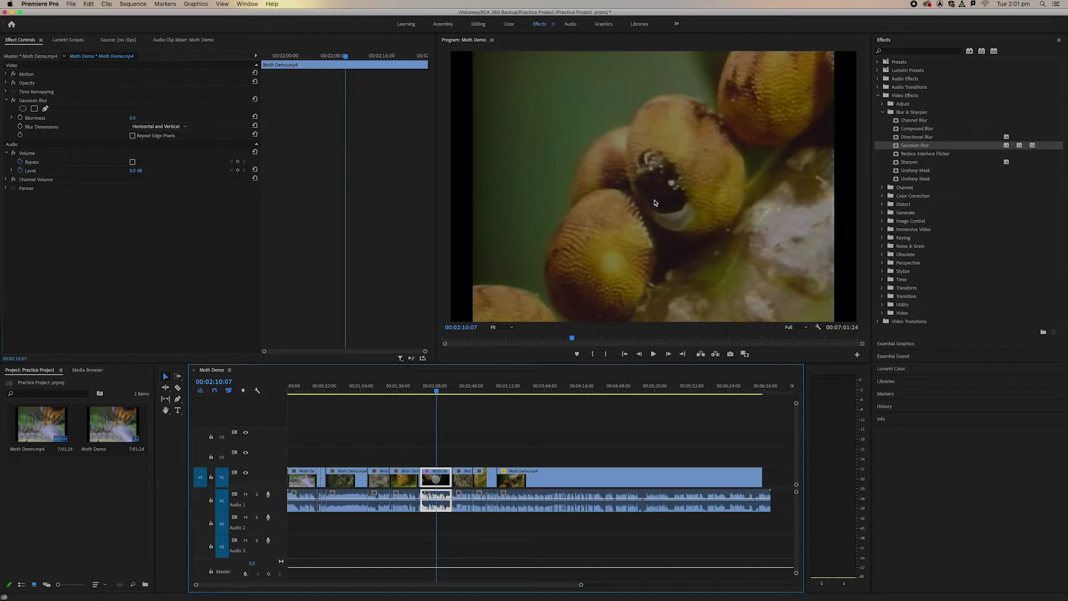
{"action": "key", "text": "j"}
{"action": "key", "text": "k"}
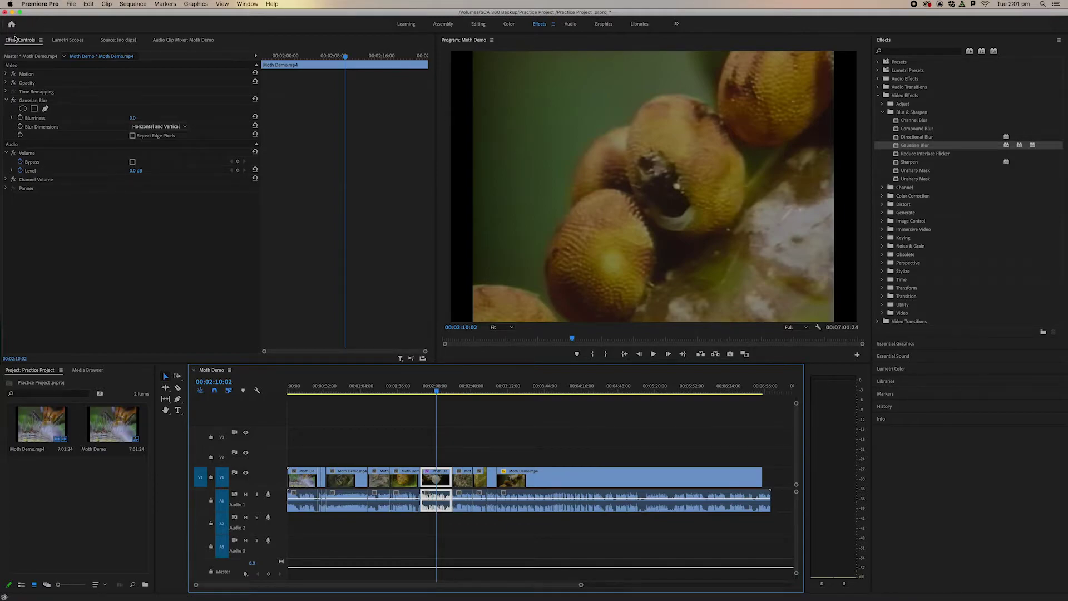
- Select Gaussian Blur in Effect Controls and collapse the Volume properties
{"action": "left_click", "coordinate": [28, 41]}
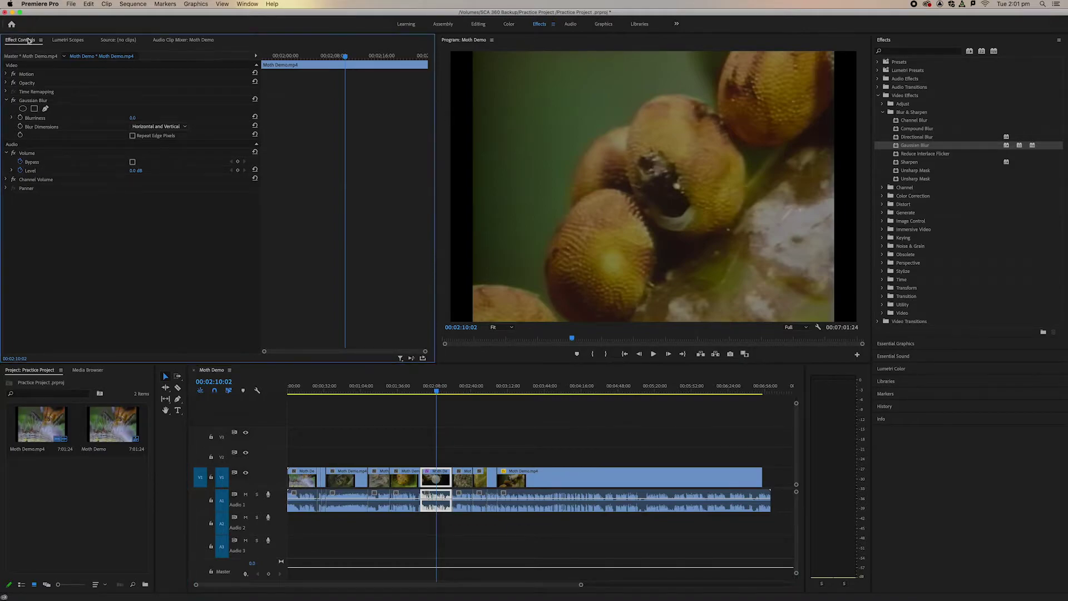
{"action": "left_click", "coordinate": [33, 102]}
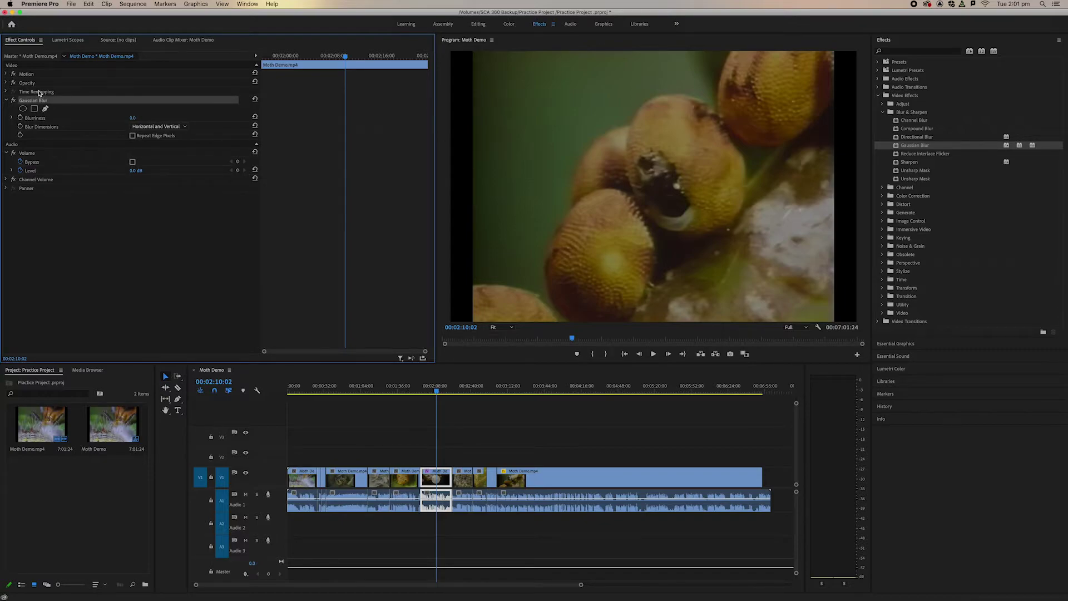
{"action": "left_click", "coordinate": [7, 154]}
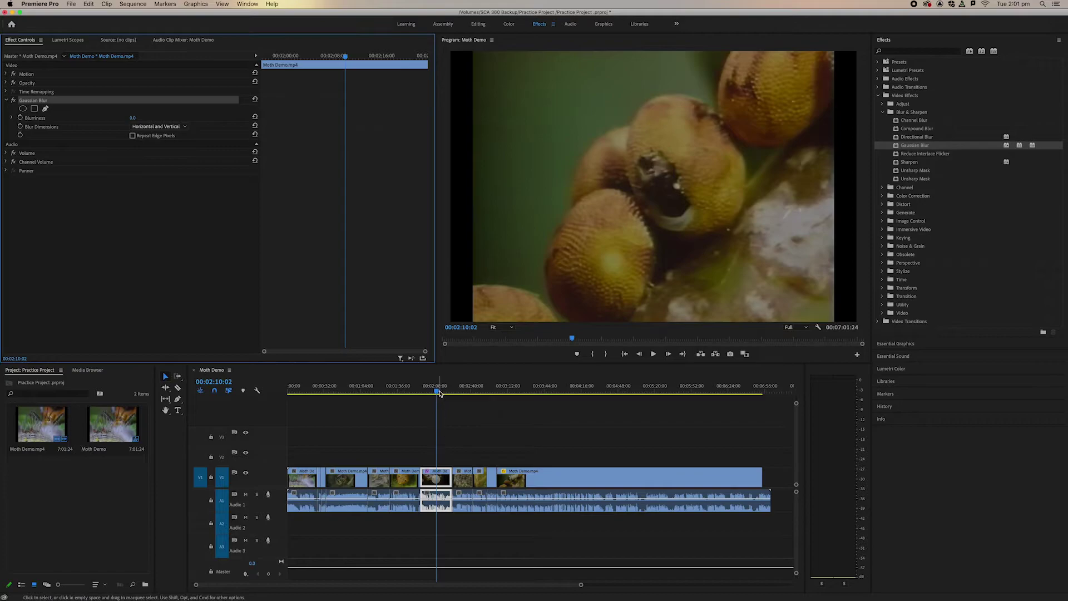
{"action": "left_click_drag", "start_coordinate": [440, 392], "coordinate": [432, 391]}
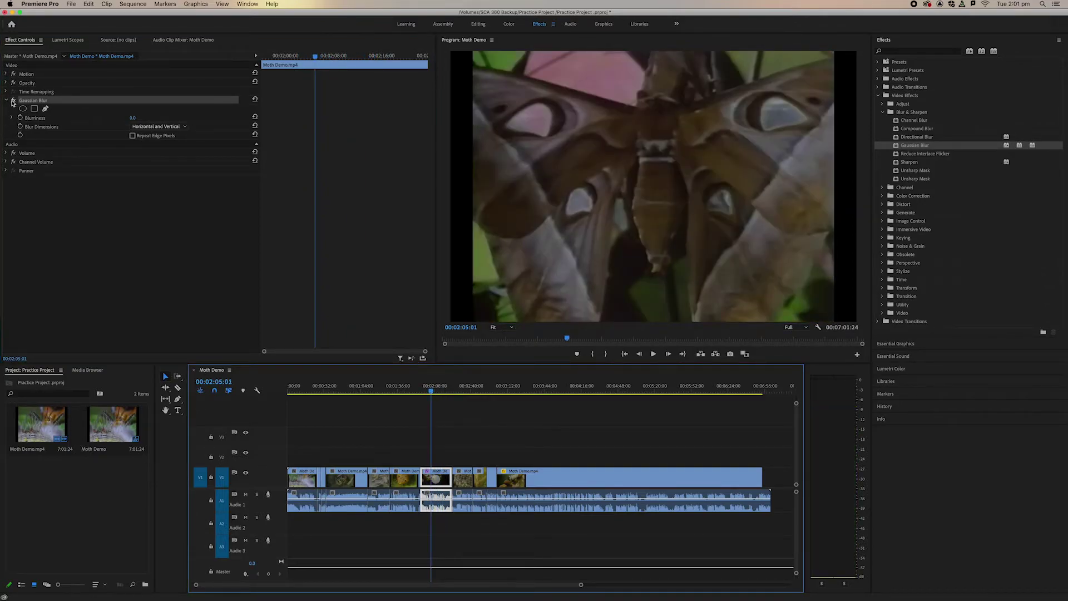
{"action": "left_click", "coordinate": [13, 102]}
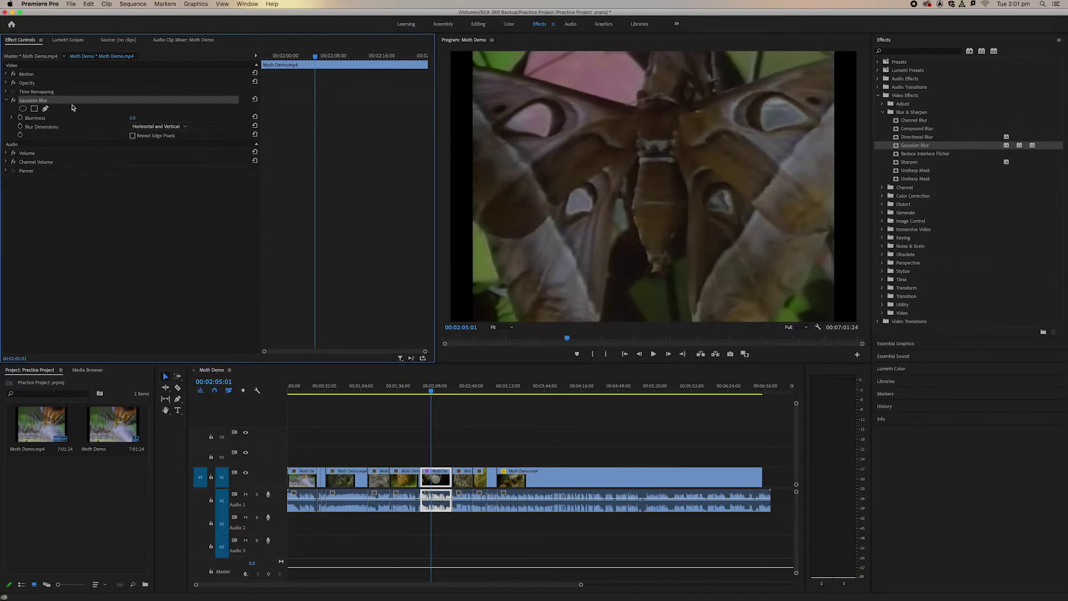
{"action": "left_click", "coordinate": [133, 118]}
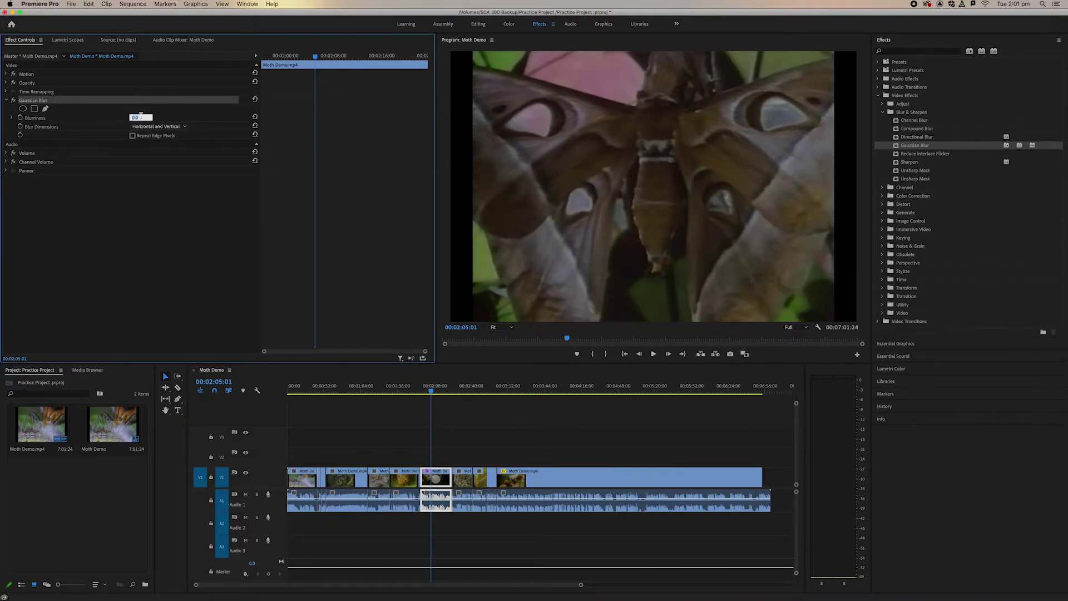
{"action": "left_click", "coordinate": [10, 119]}
{"action": "left_click", "coordinate": [13, 119]}
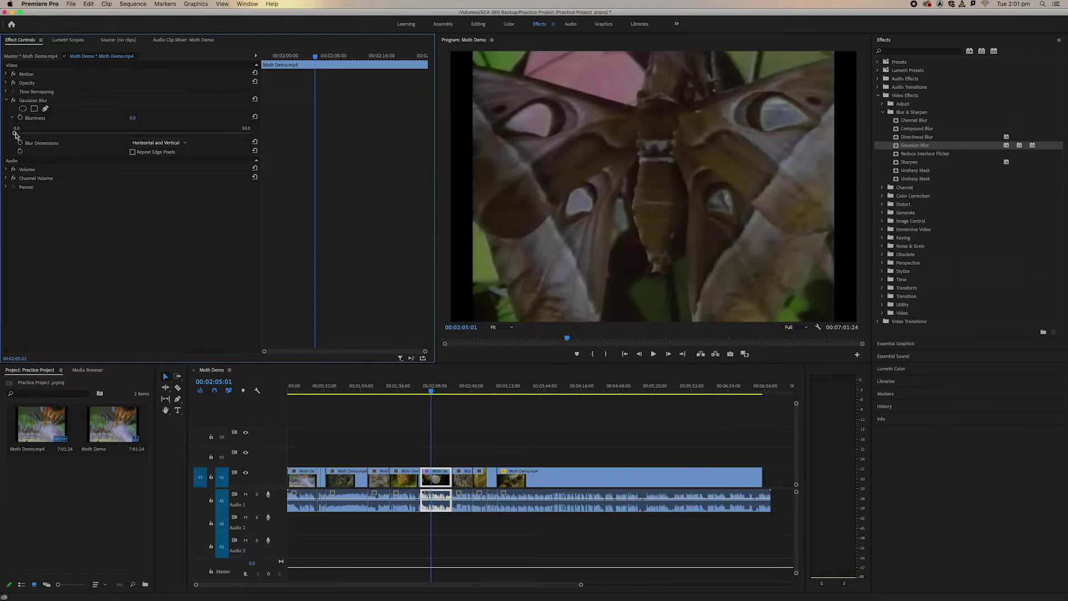
{"action": "left_click_drag", "start_coordinate": [16, 135], "coordinate": [224, 135]}
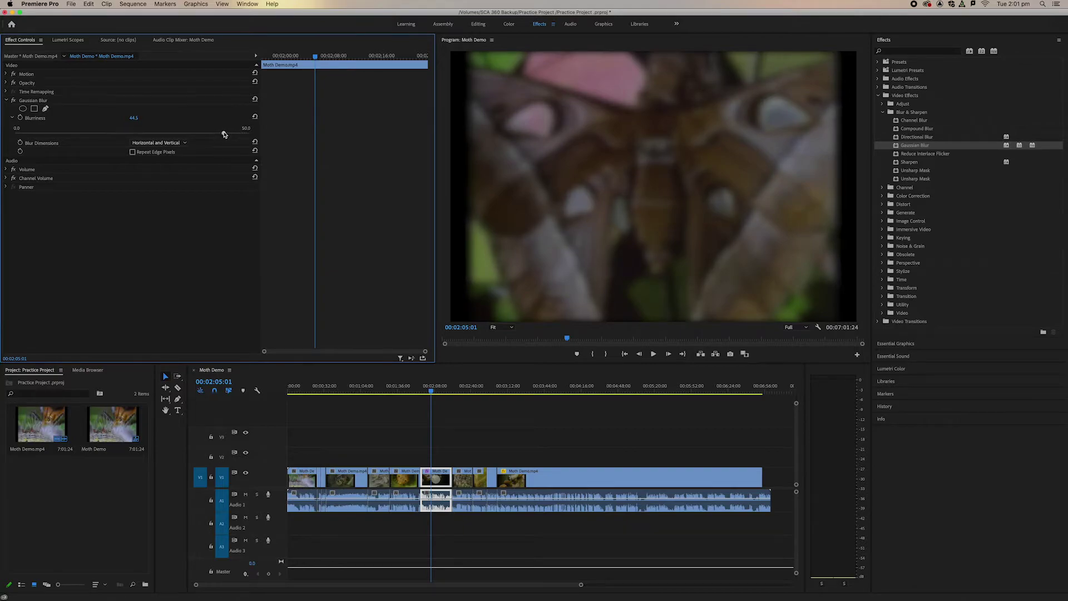
{"action": "left_click", "coordinate": [13, 100]}
{"action": "left_click", "coordinate": [13, 100]}
{"action": "left_click", "coordinate": [14, 100]}
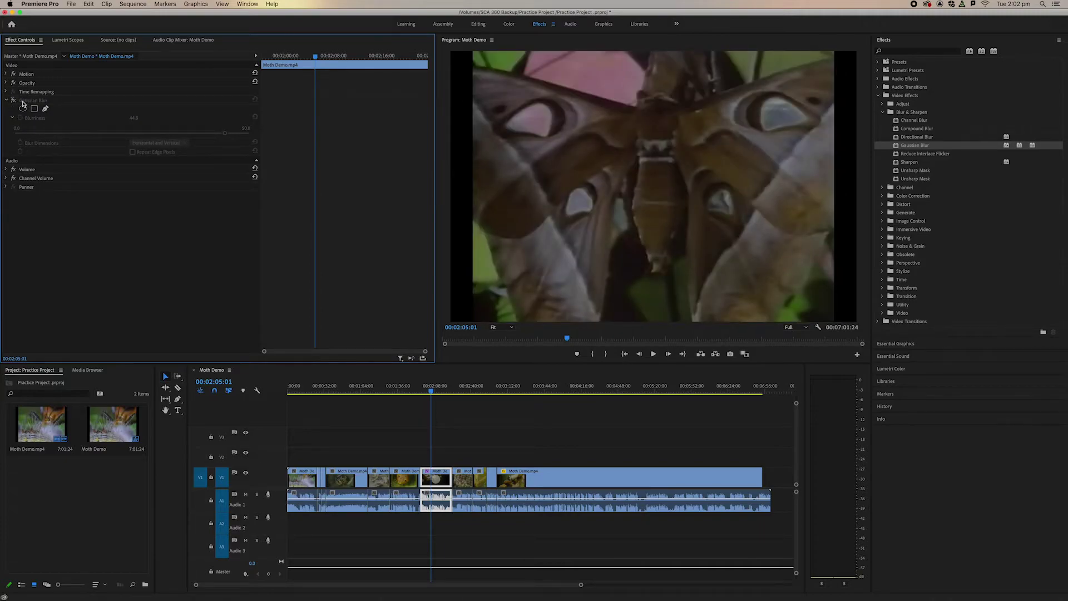
{"action": "left_click", "coordinate": [14, 101]}
{"action": "left_click", "coordinate": [14, 100]}
{"action": "left_click", "coordinate": [13, 101]}
{"action": "left_click", "coordinate": [14, 101]}
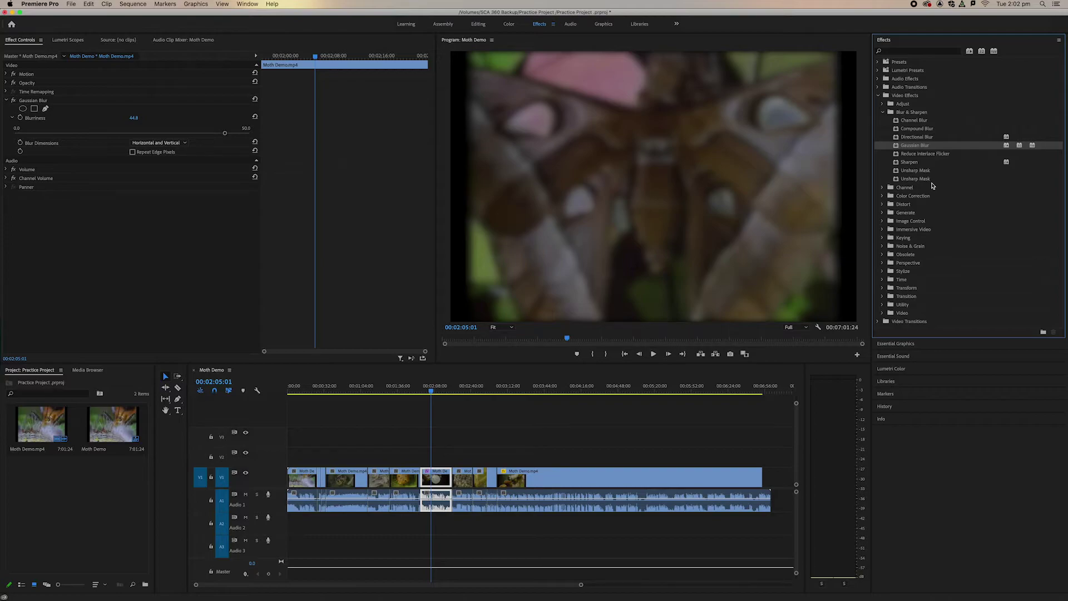
- Open the Stylize group and drag Texturize onto the moth clip on V1
{"action": "left_click", "coordinate": [883, 112]}
{"action": "left_click", "coordinate": [885, 129]}
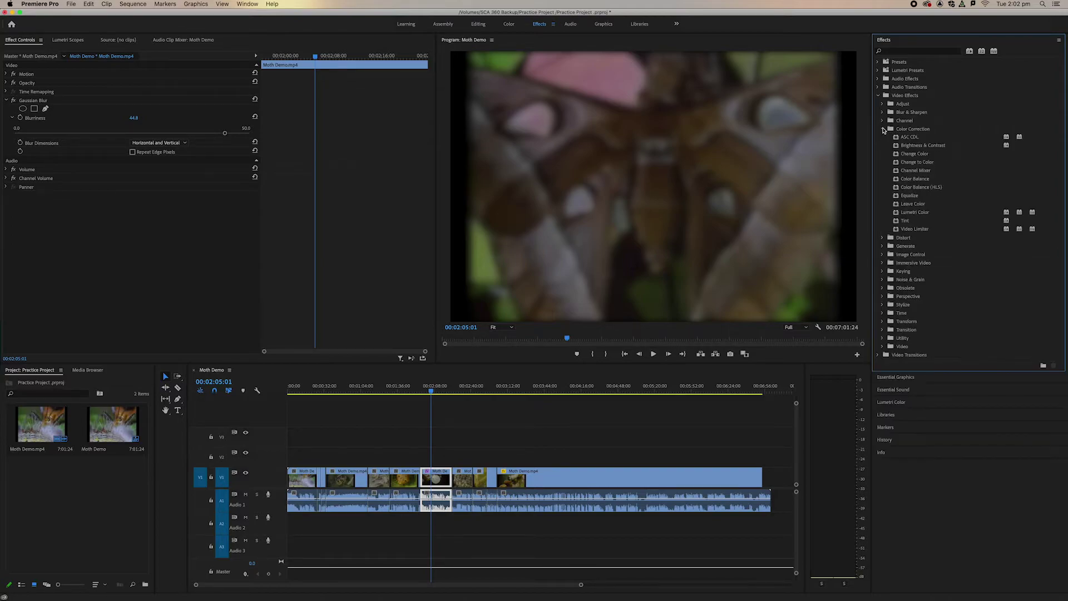
{"action": "left_click", "coordinate": [884, 129]}
{"action": "left_click", "coordinate": [884, 205]}
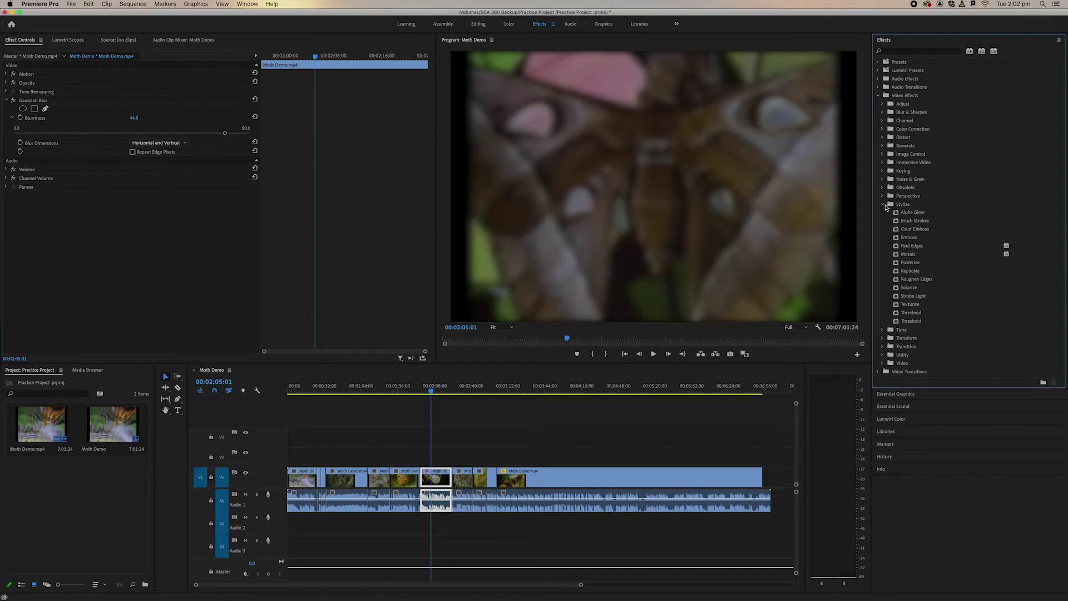
{"action": "left_click_drag", "start_coordinate": [909, 305], "coordinate": [440, 480]}
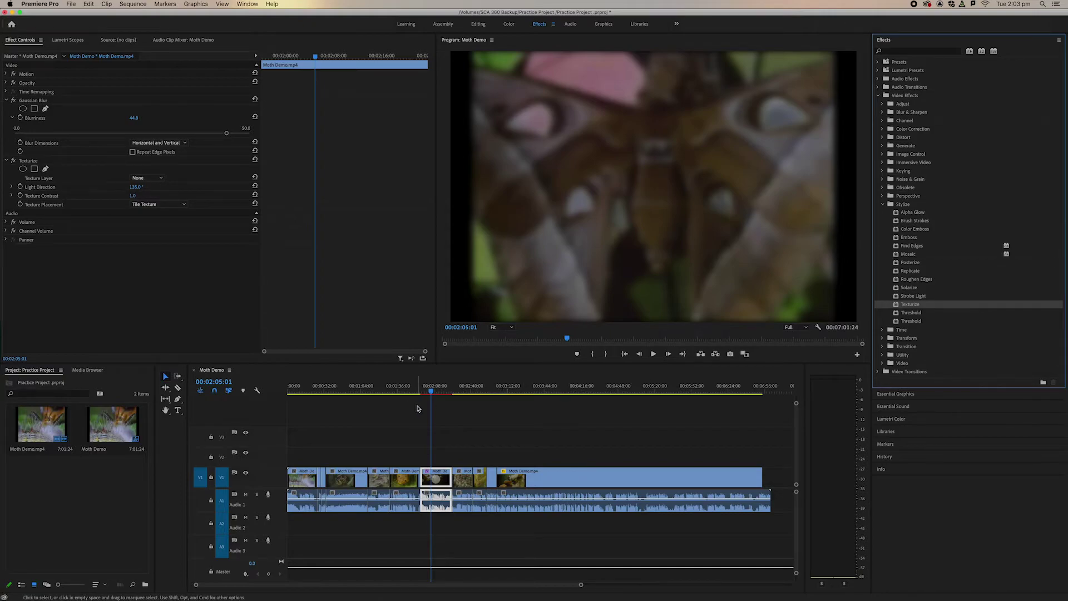
- Try Texture Contrast values, set Placement to Center Texture, and rotate Light Direction to 243.7°
{"action": "left_click", "coordinate": [12, 187]}
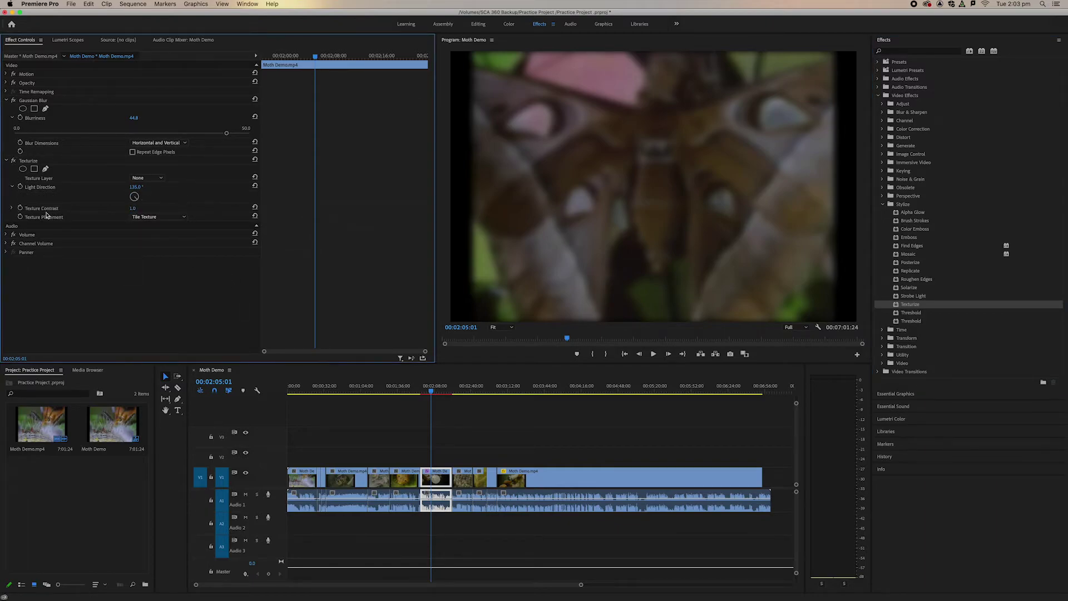
{"action": "left_click", "coordinate": [12, 207]}
{"action": "left_click_drag", "start_coordinate": [133, 223], "coordinate": [83, 223]}
{"action": "left_click", "coordinate": [179, 233]}
{"action": "left_click", "coordinate": [170, 250]}
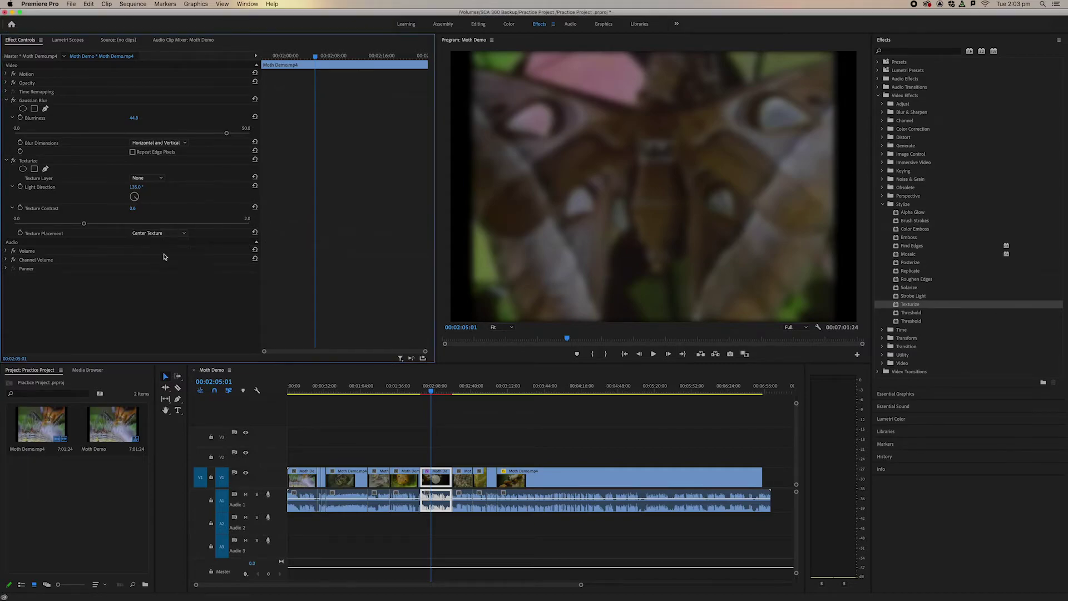
{"action": "left_click_drag", "start_coordinate": [134, 197], "coordinate": [160, 199]}
- Set Texture Layer to Video 1, re-angle the light, set contrast 1.3, then collapse both effects
{"action": "left_click", "coordinate": [152, 180]}
{"action": "left_click", "coordinate": [139, 189]}
{"action": "left_click_drag", "start_coordinate": [131, 186], "coordinate": [182, 195]}
{"action": "left_click_drag", "start_coordinate": [229, 223], "coordinate": [197, 221]}
{"action": "left_click", "coordinate": [6, 161]}
{"action": "left_click", "coordinate": [6, 101]}
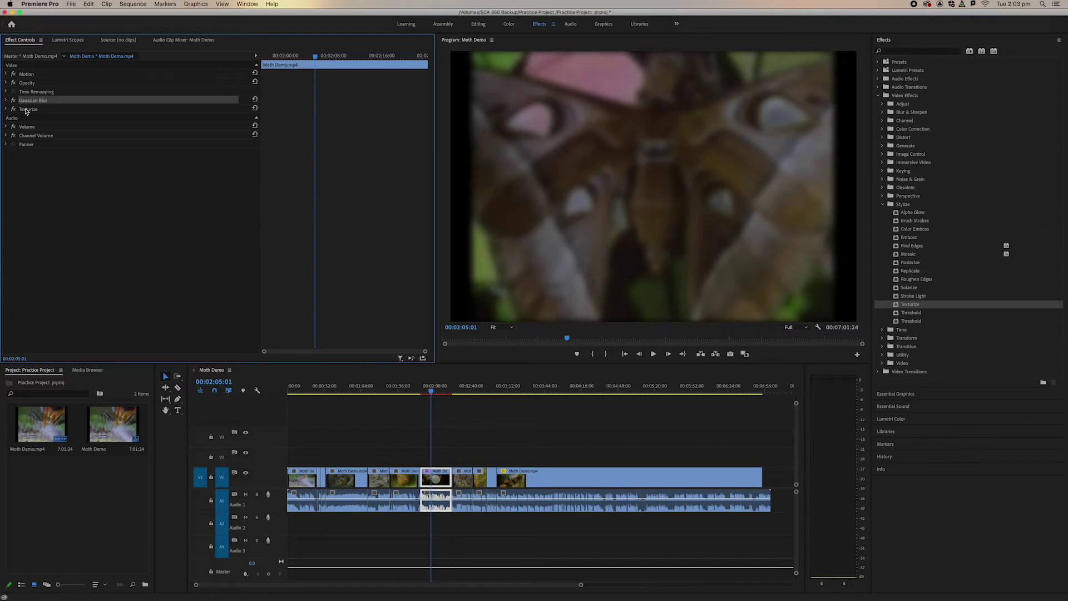
- Move Texturize above Gaussian Blur and back, then park the playhead at 00:01:59:55
{"action": "left_click_drag", "start_coordinate": [26, 111], "coordinate": [33, 100]}
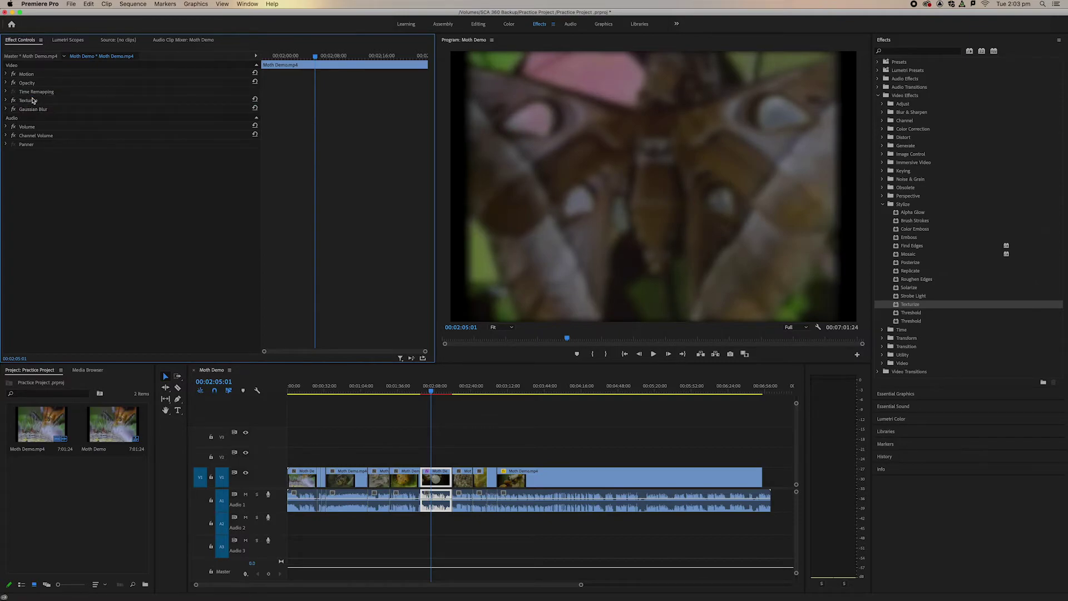
{"action": "left_click_drag", "start_coordinate": [32, 101], "coordinate": [26, 103]}
{"action": "left_click_drag", "start_coordinate": [35, 111], "coordinate": [32, 99]}
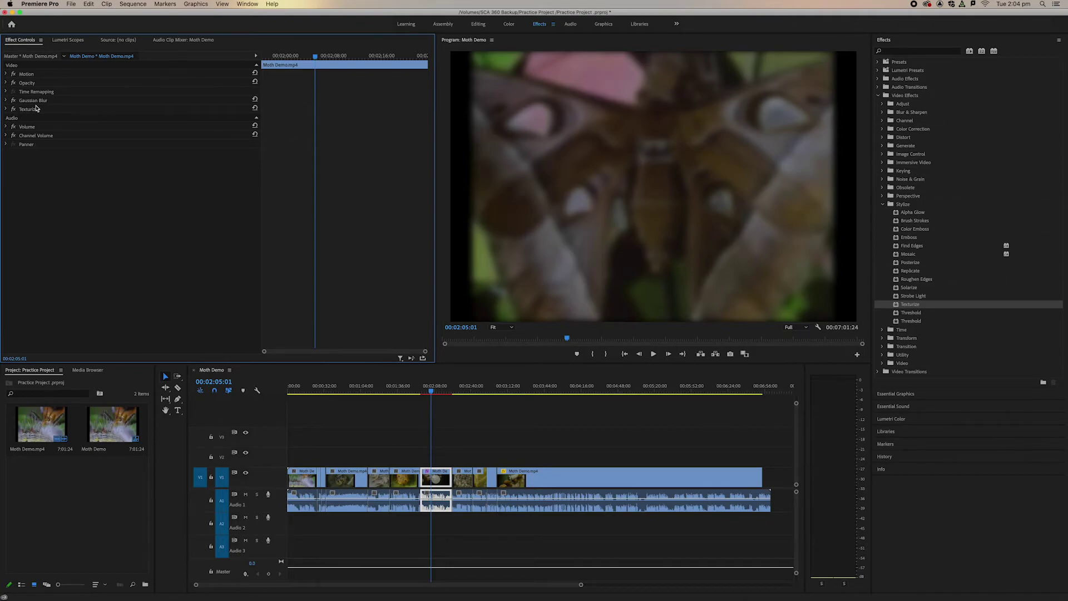
{"action": "mouse_move", "coordinate": [432, 392]}
{"action": "left_mouse_down"}
{"action": "mouse_move", "coordinate": [449, 393]}
{"action": "mouse_move", "coordinate": [430, 395]}
{"action": "left_mouse_up"}
- Render previews, play and stop from 00:01:58:13, then collapse the Stylize group
{"action": "key", "text": "Return"}
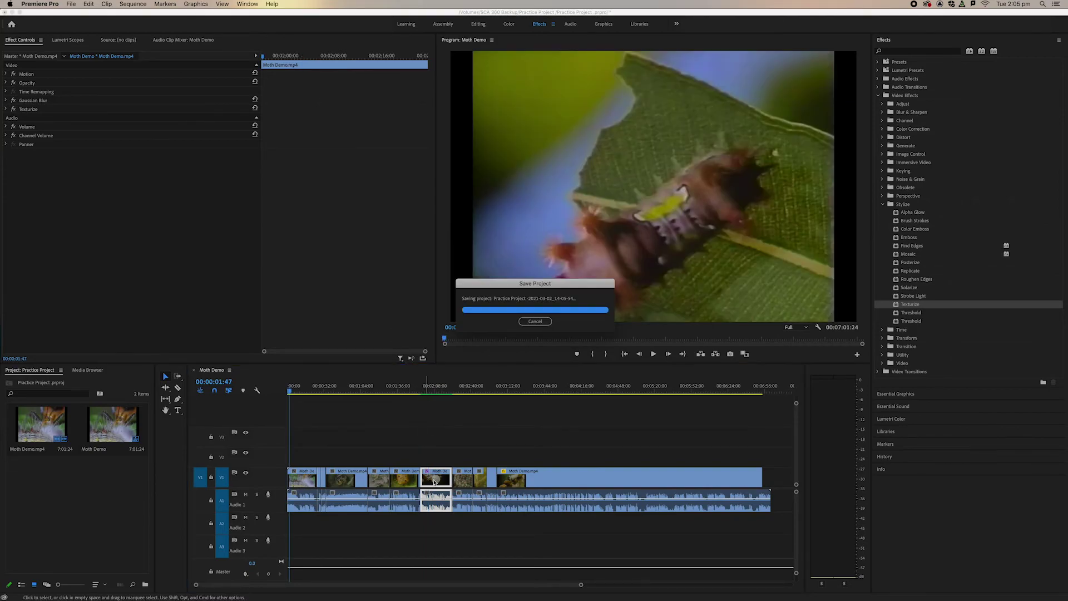
{"action": "left_click", "coordinate": [424, 391]}
{"action": "key", "text": "space"}
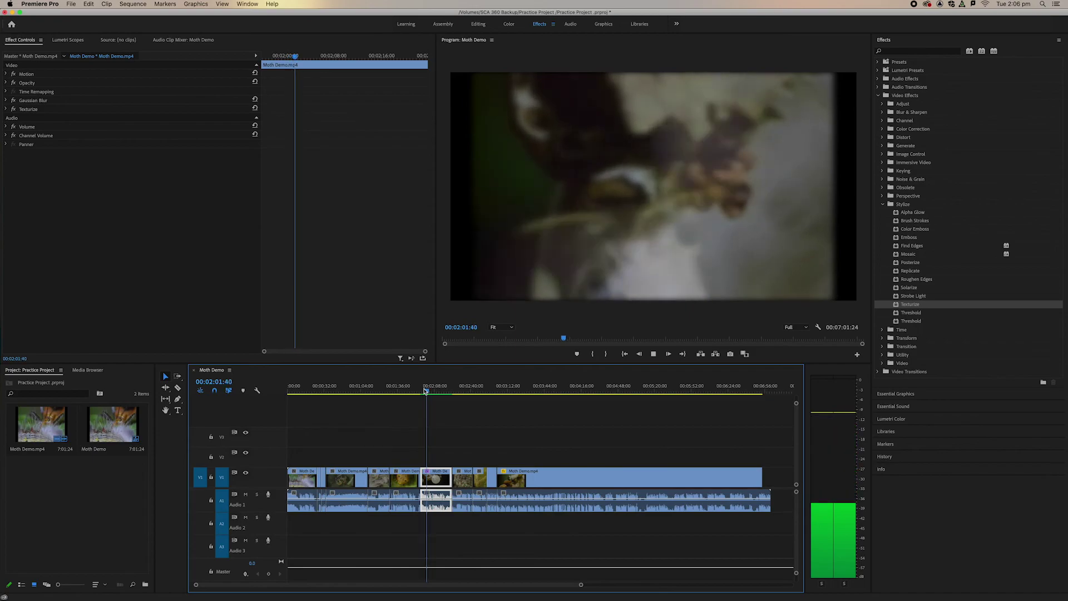
{"action": "key", "text": "space"}
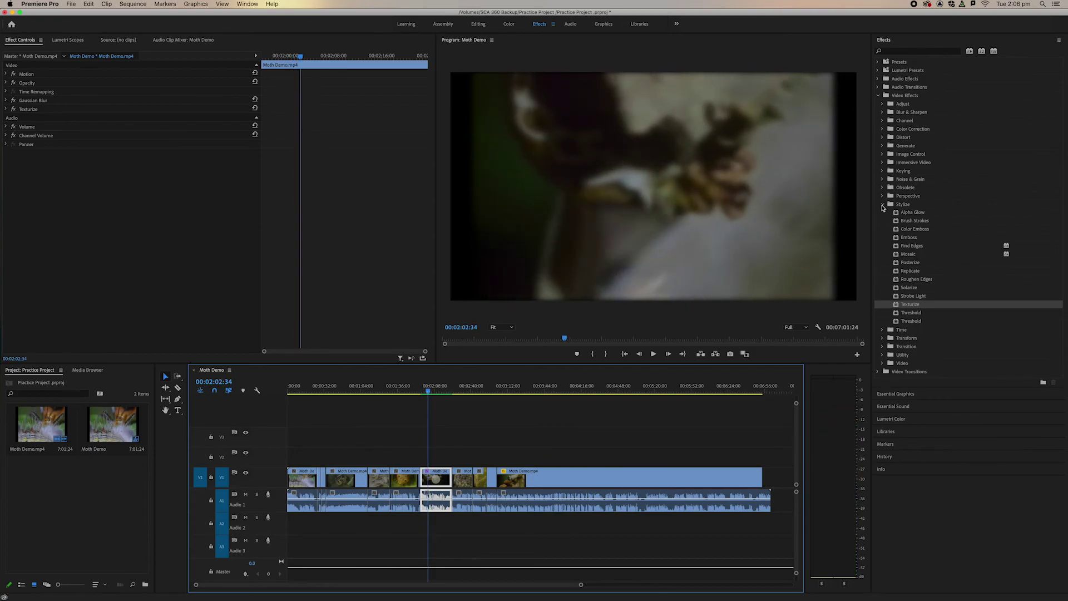
{"action": "left_click", "coordinate": [882, 204]}
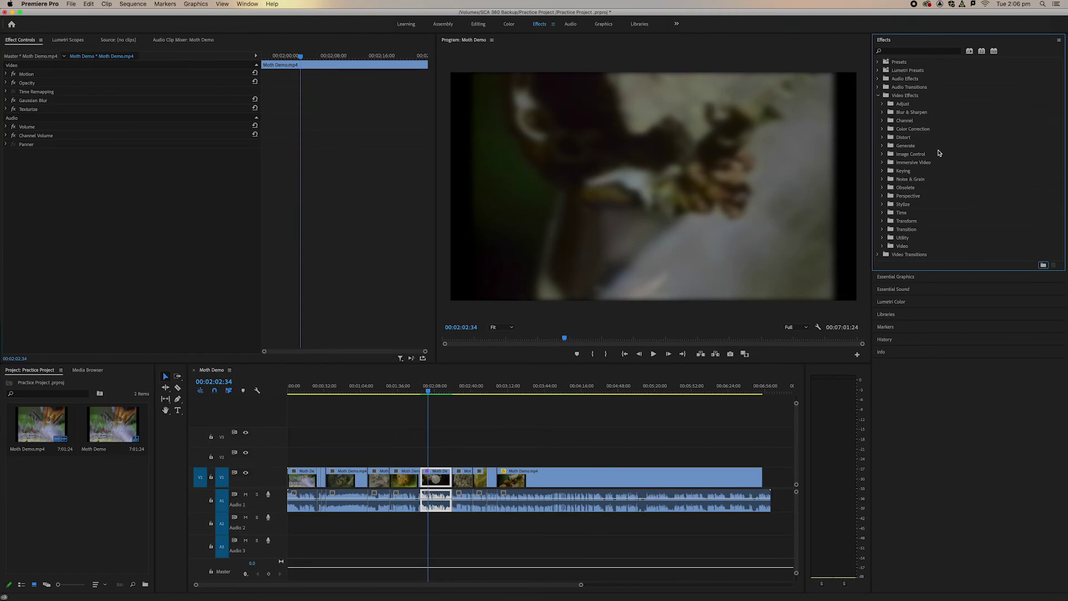
{"action": "left_click", "coordinate": [883, 129]}
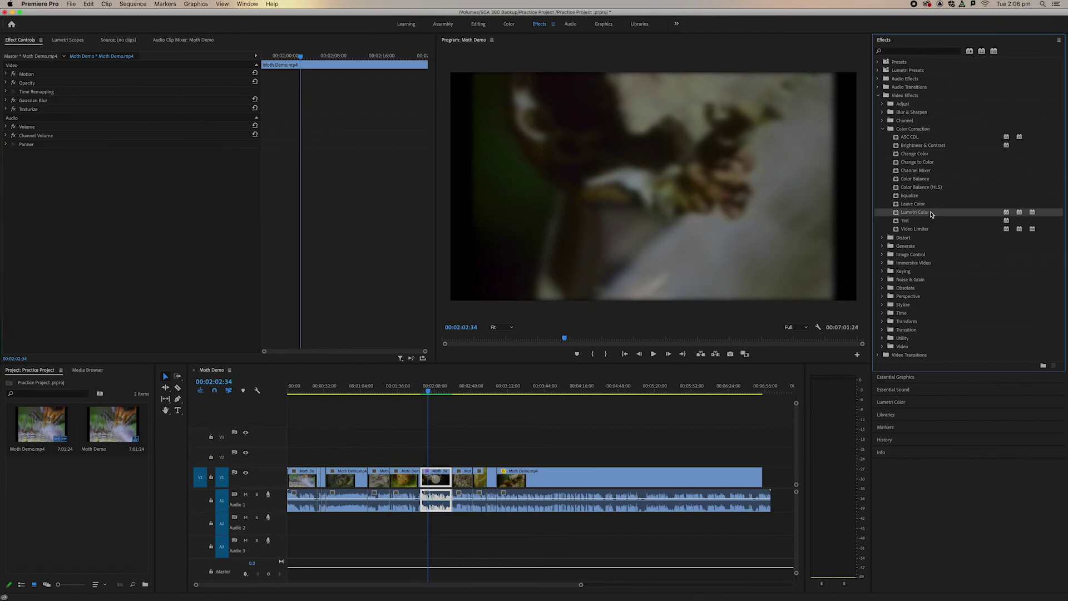
{"action": "left_click", "coordinate": [883, 129]}
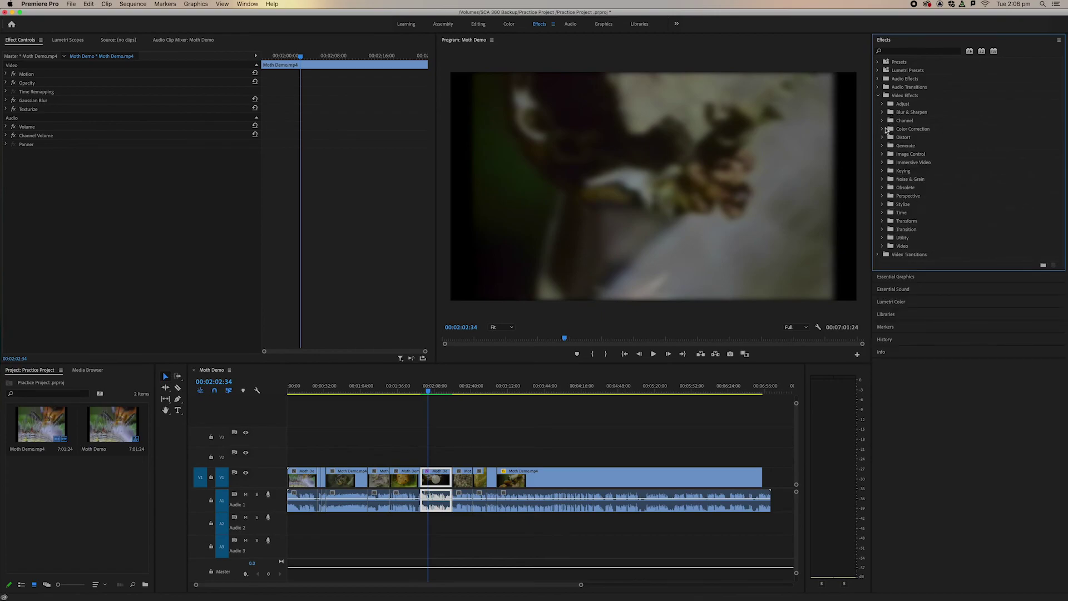
{"action": "left_click", "coordinate": [883, 113]}
{"action": "left_click", "coordinate": [882, 113]}
{"action": "left_click", "coordinate": [882, 104]}
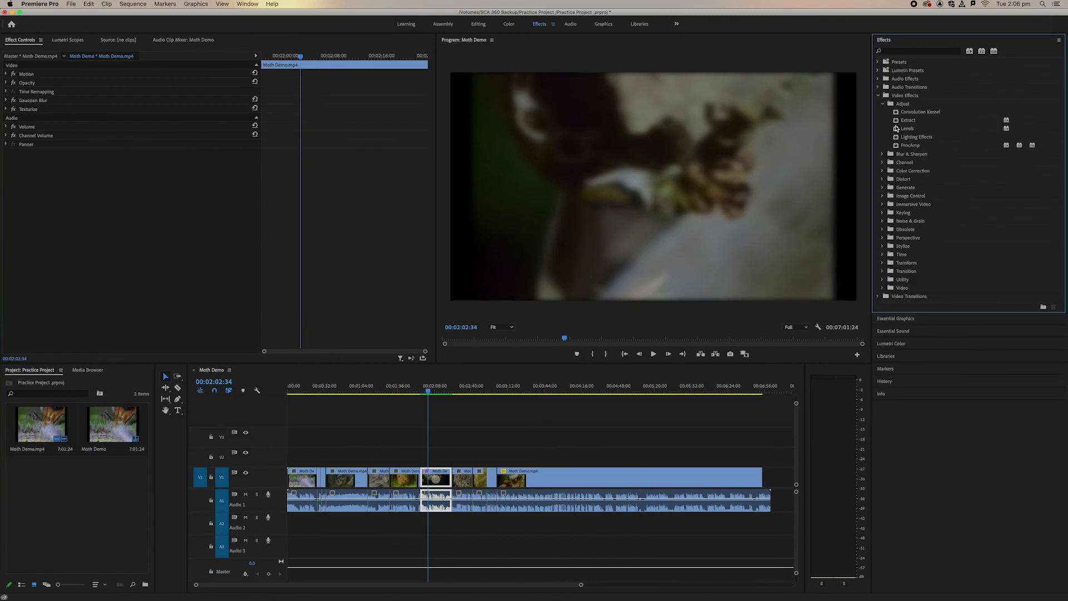
{"action": "left_click", "coordinate": [883, 105]}
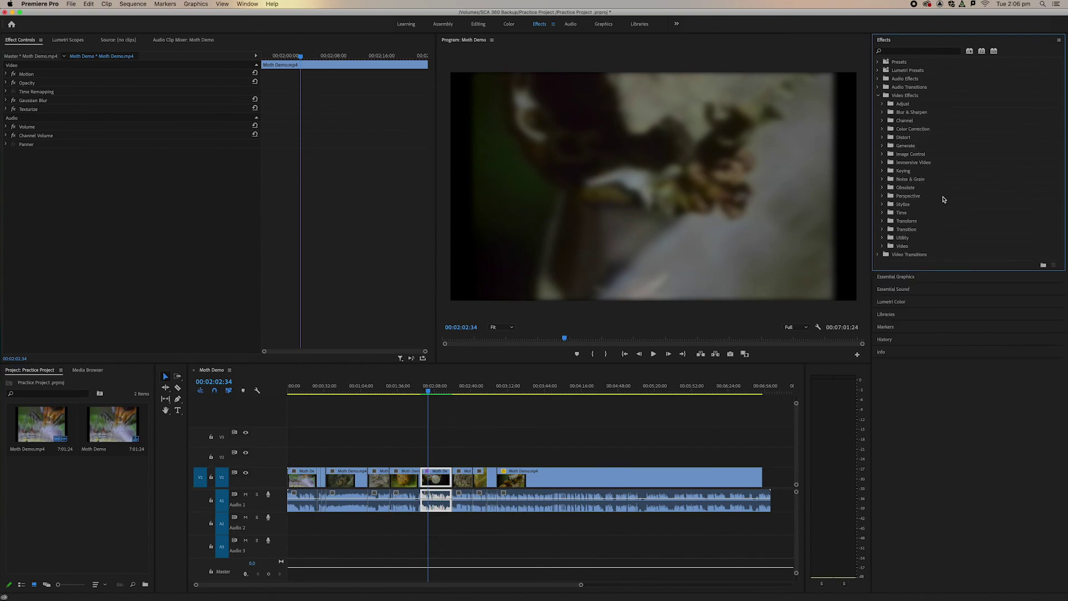
{"action": "left_click", "coordinate": [883, 171]}
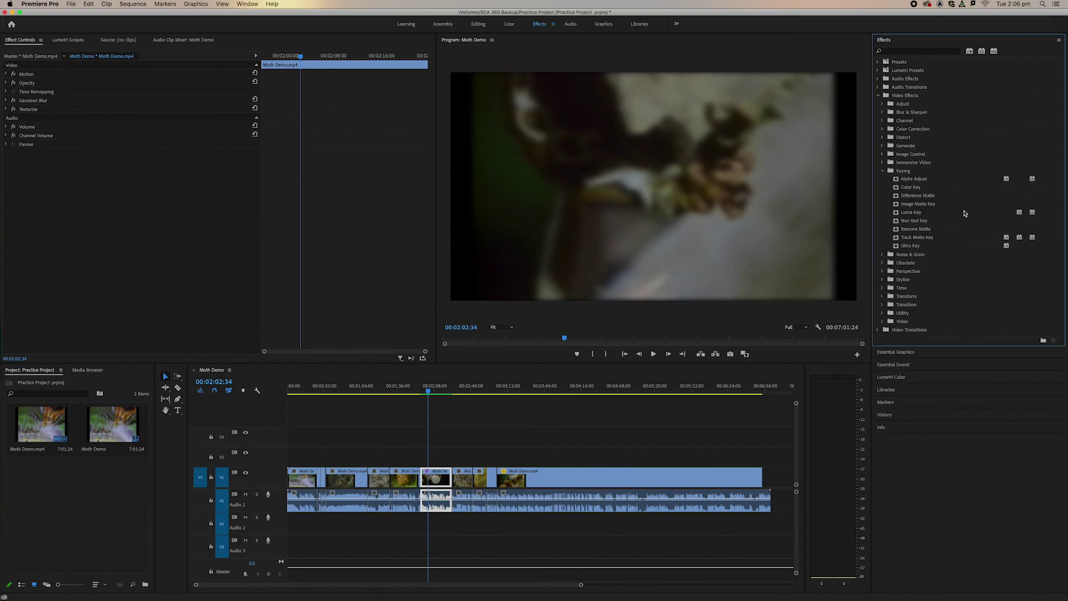
{"action": "left_click", "coordinate": [883, 171]}
{"action": "left_click", "coordinate": [883, 221]}
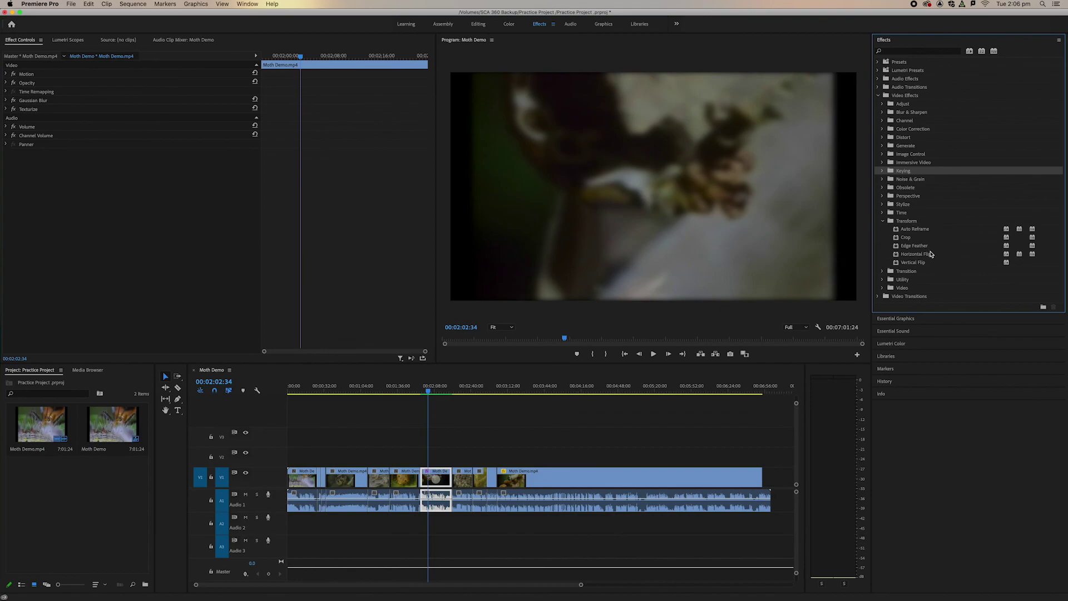
{"action": "left_click", "coordinate": [884, 221]}
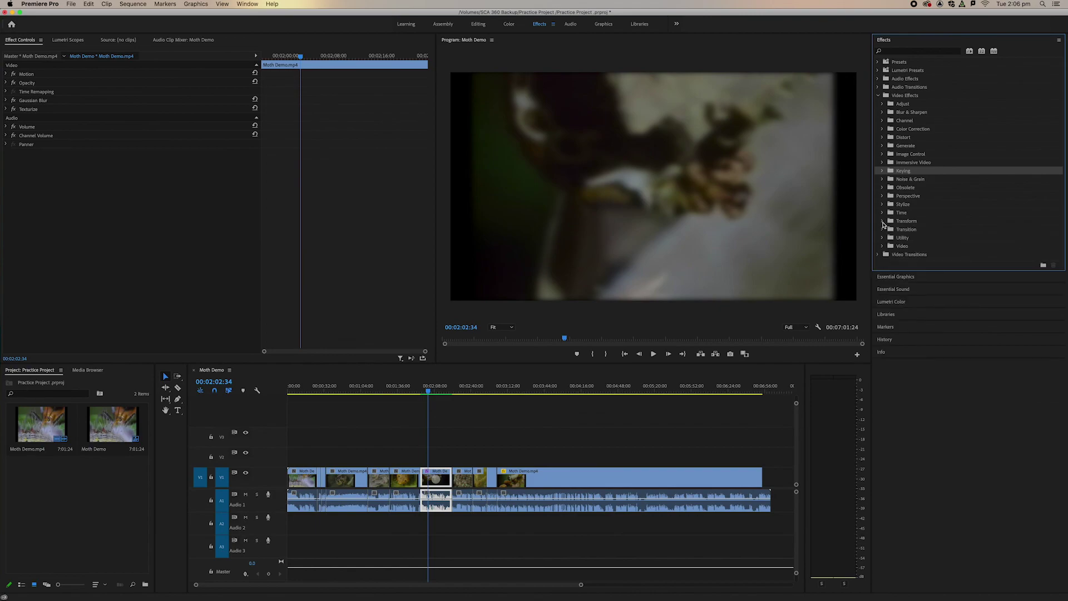